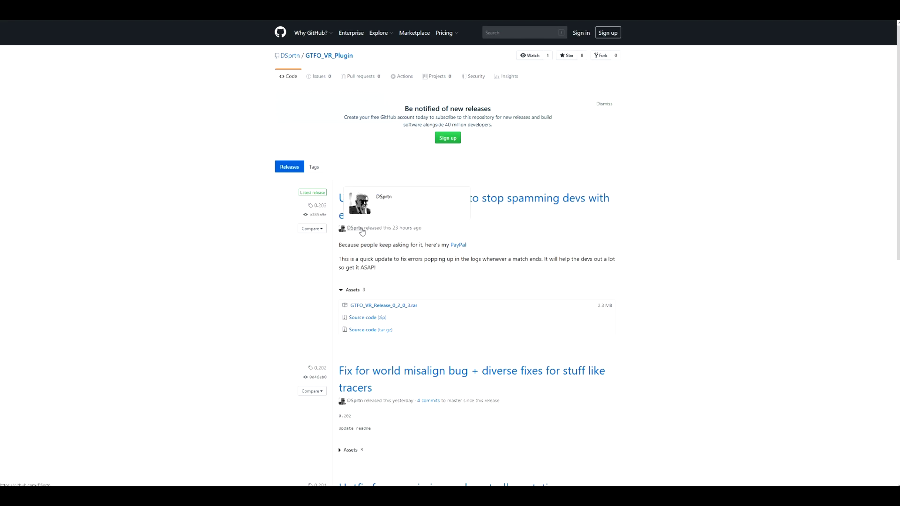
double_click(364, 229)
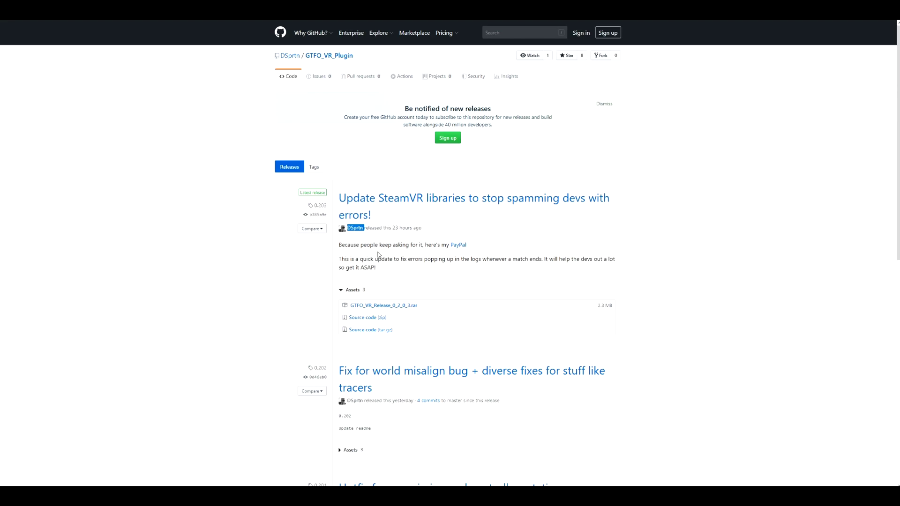
click(266, 286)
Switch to Steam and turn off the Desktop Game Theatre option for active SteamVR in GTFO's properties.
click(22, 462)
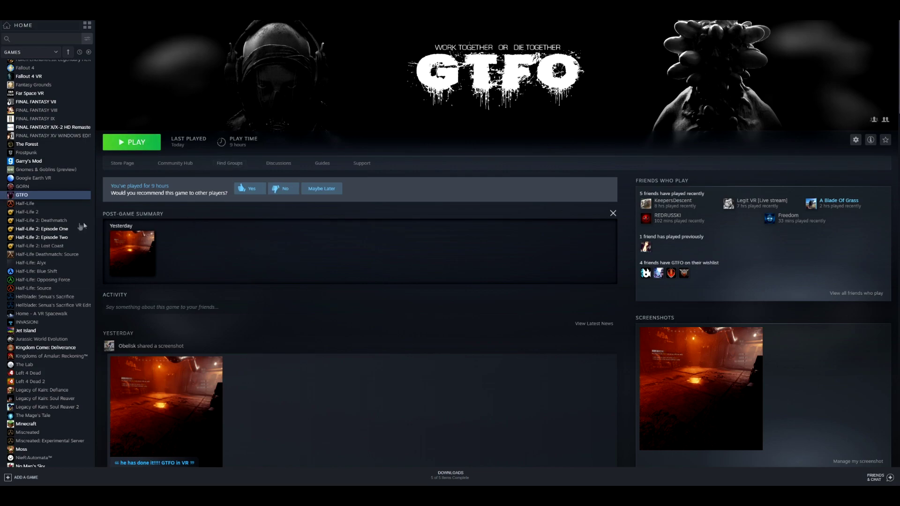
right_click(21, 199)
key(Down)
key(Down)
key(Down)
key(Down)
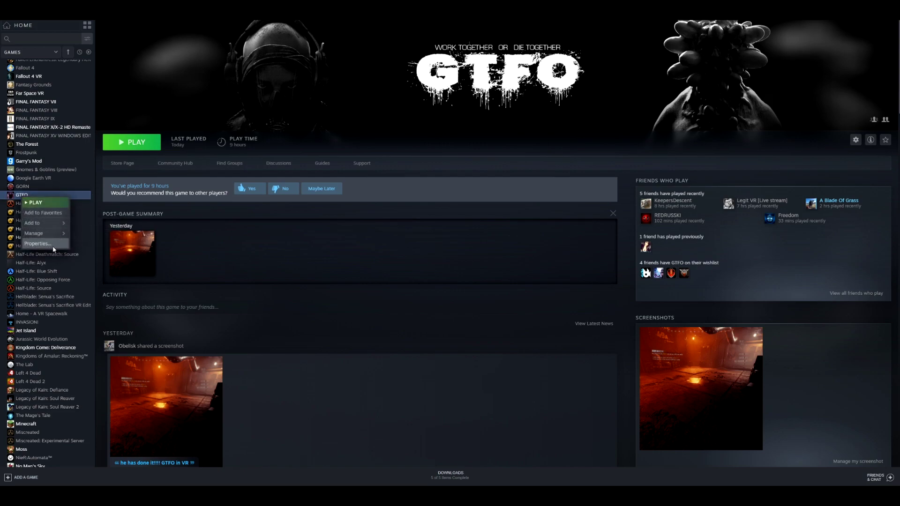
key(Return)
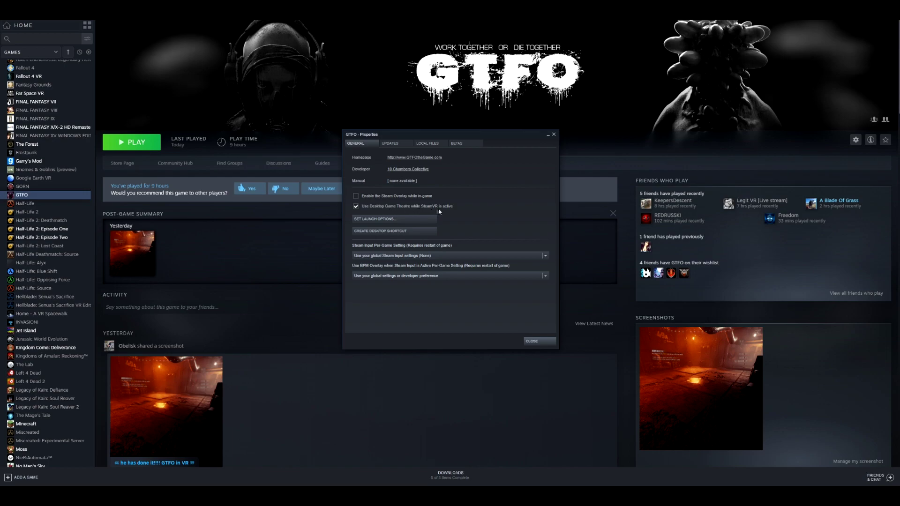
click(356, 207)
click(539, 343)
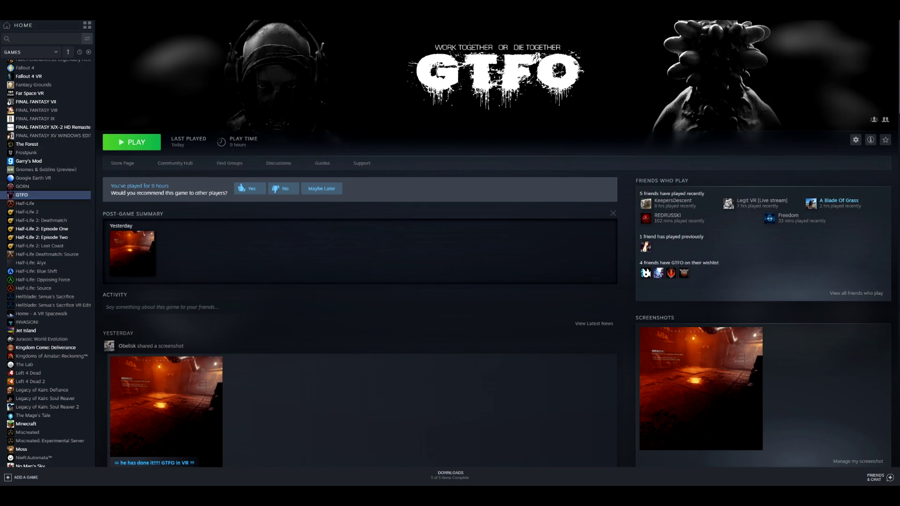
Switch to the browser and view the BepInEx releases page on GitHub.
mouse_move(45, 496)
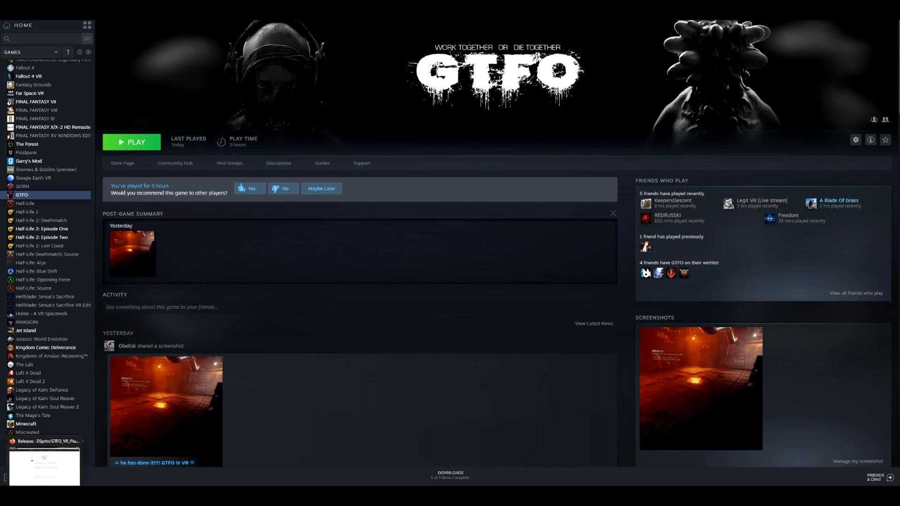
click(45, 495)
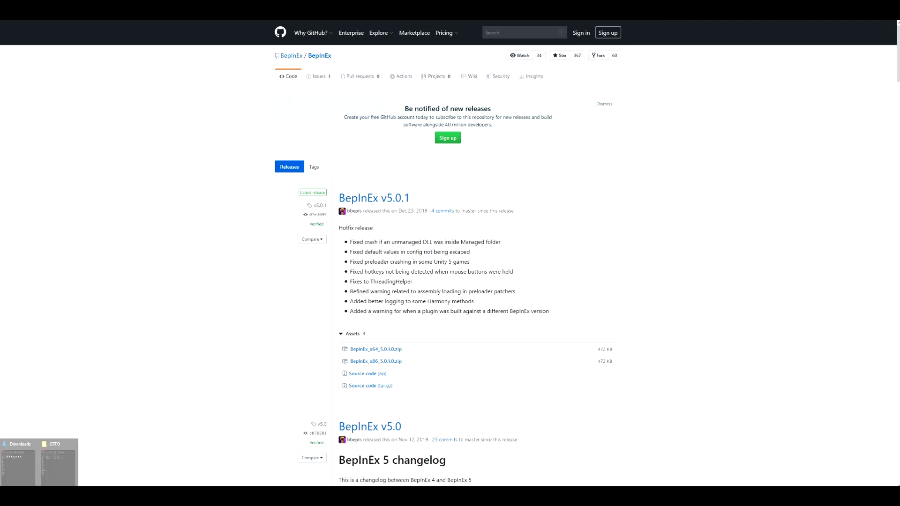
Return to Steam, browse GTFO's local files from its properties, and close the folder and properties windows.
mouse_move(27, 471)
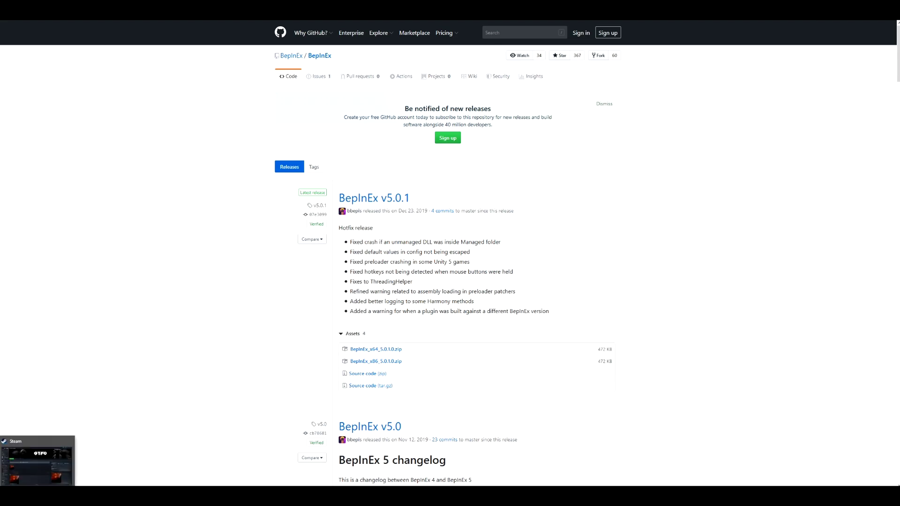
click(37, 461)
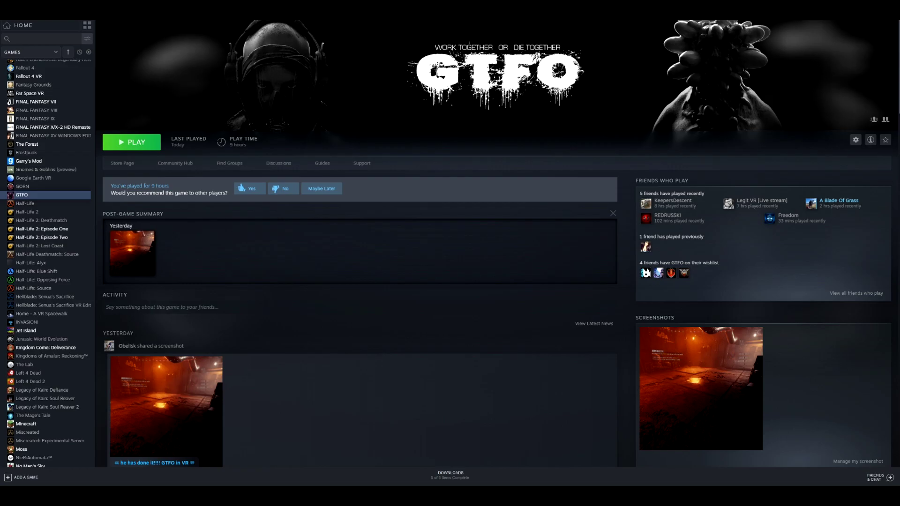
mouse_move(39, 494)
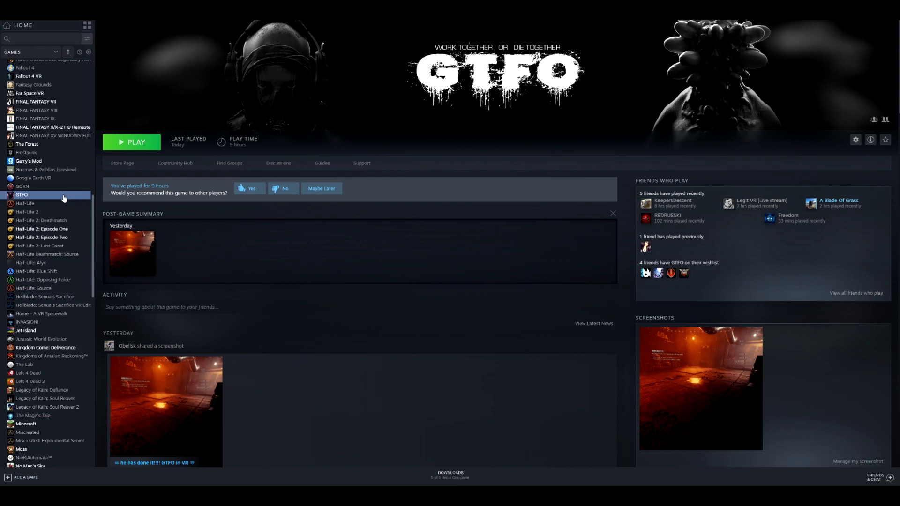
right_click(63, 194)
click(85, 243)
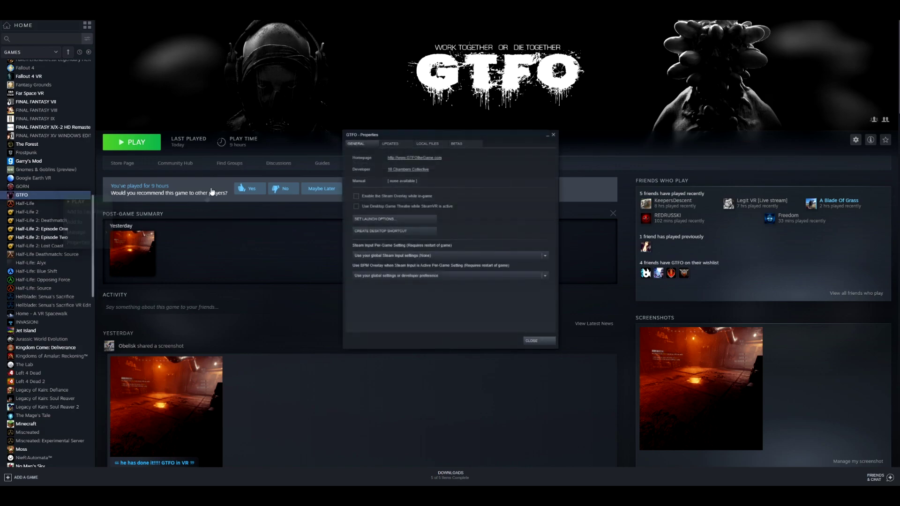
click(427, 143)
click(388, 172)
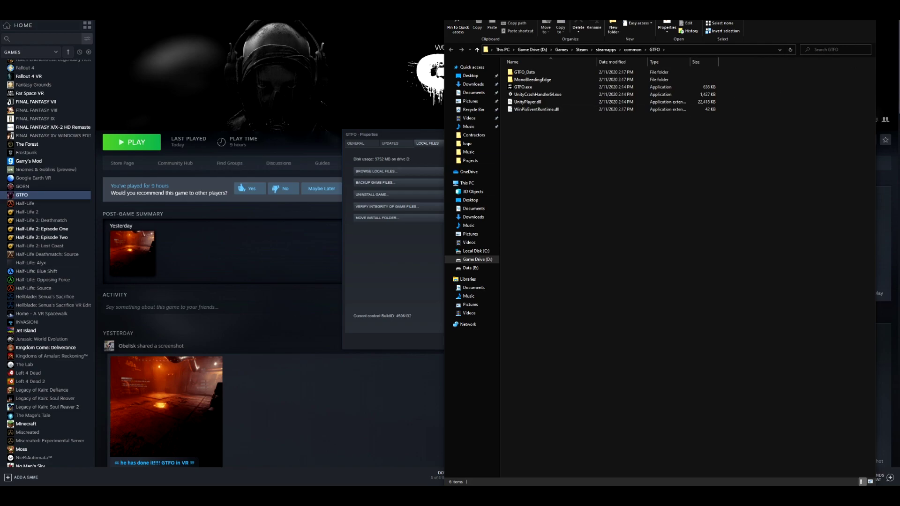
key(alt+F4)
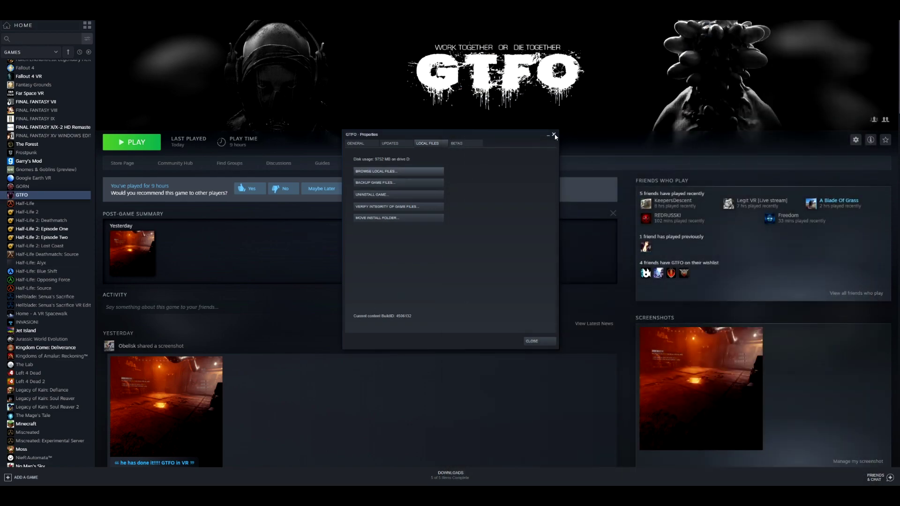
click(554, 135)
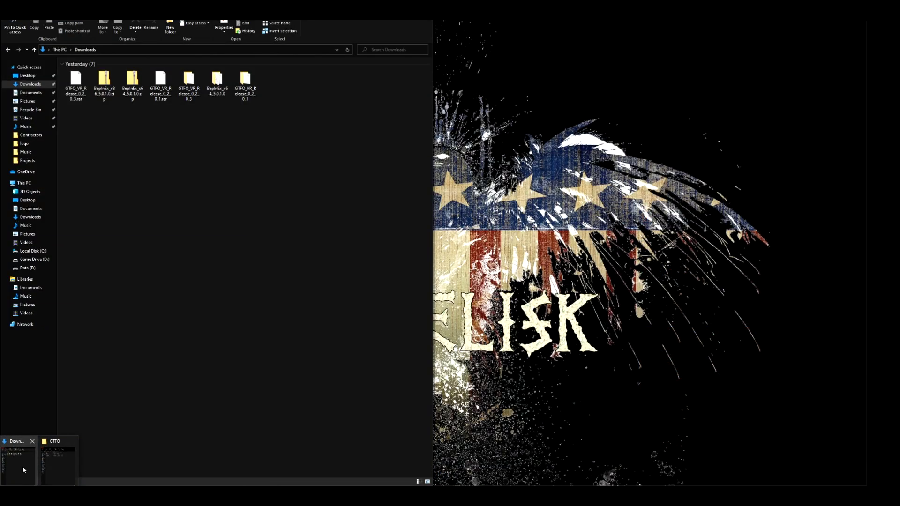
Copy all contents of the BepInEx_x64_5.0.1.0 folder in Downloads into the GTFO install folder, and return the source window to Downloads.
click(23, 469)
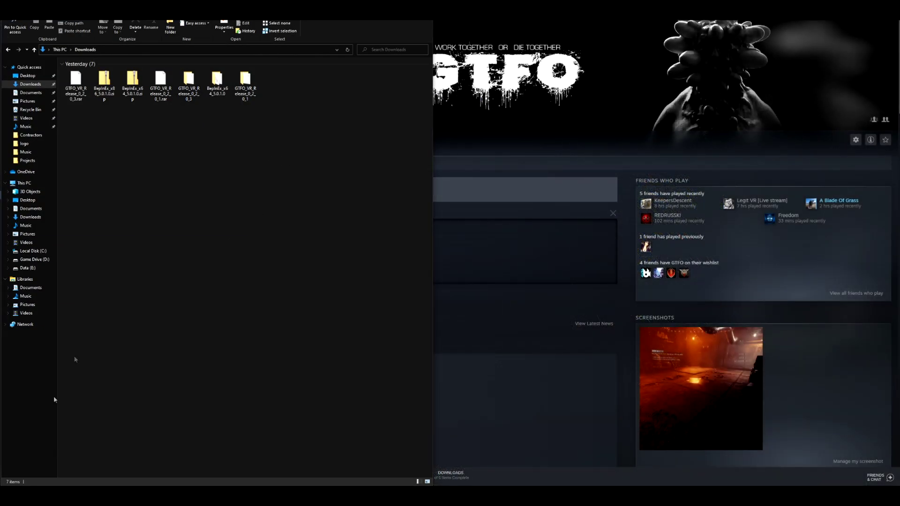
click(56, 453)
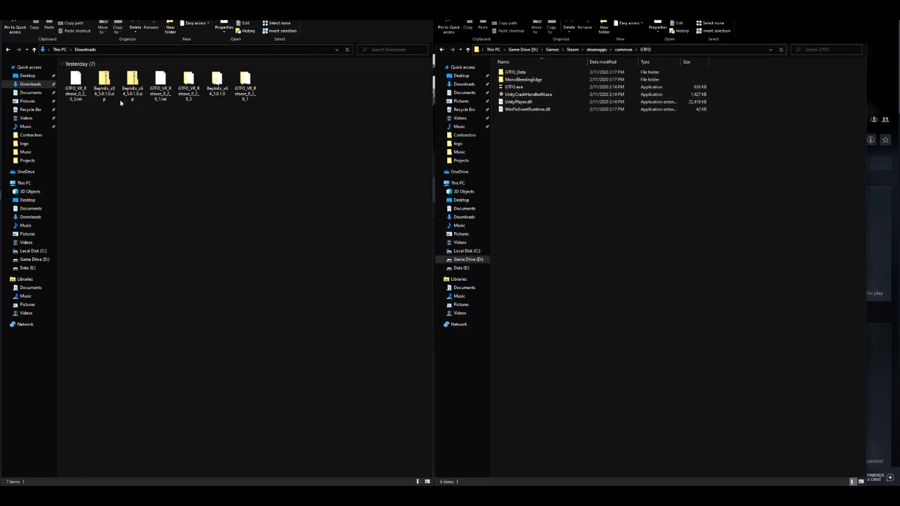
double_click(217, 84)
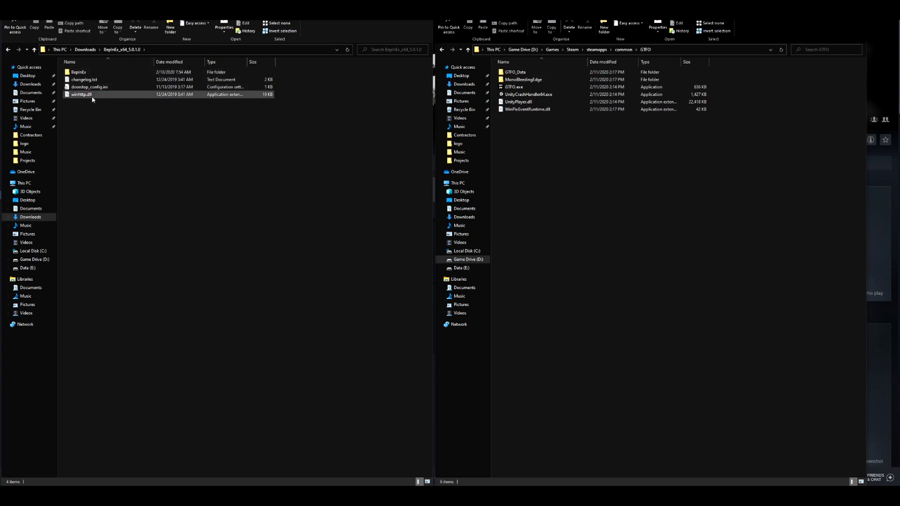
drag(95, 113, 86, 74)
right_click(85, 75)
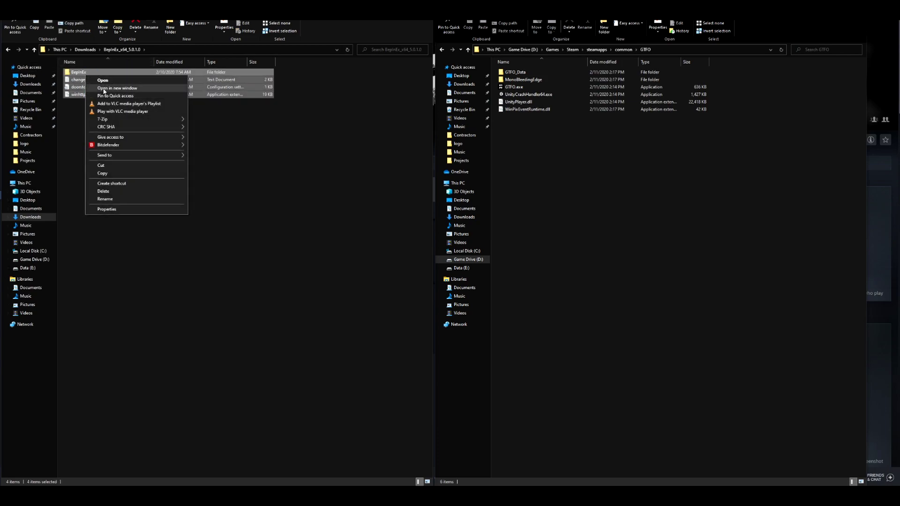
click(124, 174)
right_click(558, 148)
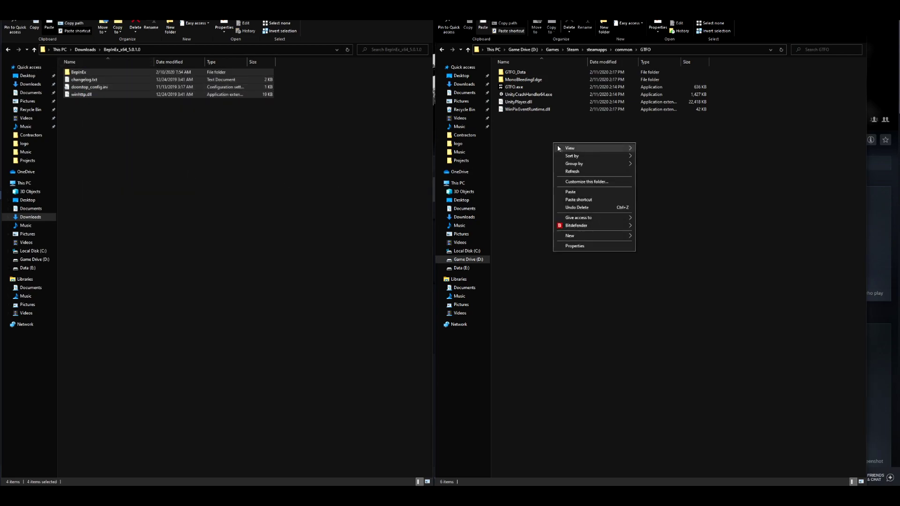
click(572, 192)
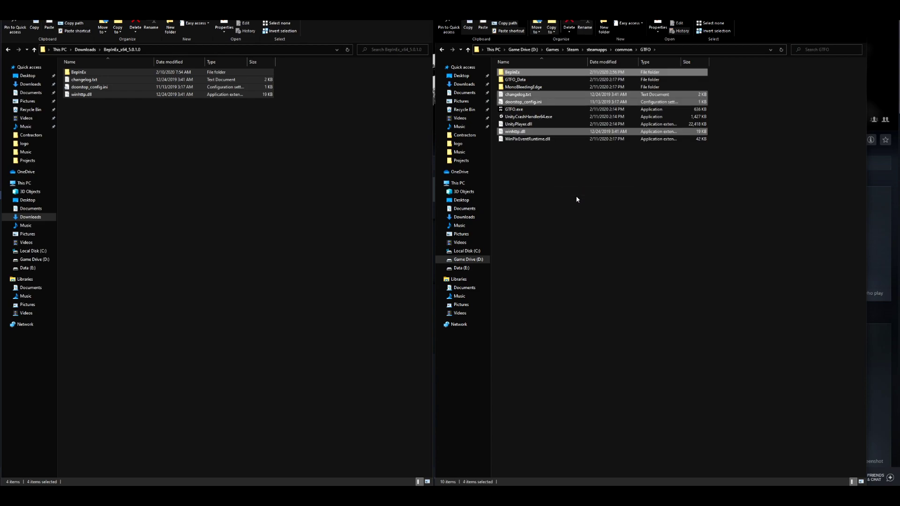
click(576, 199)
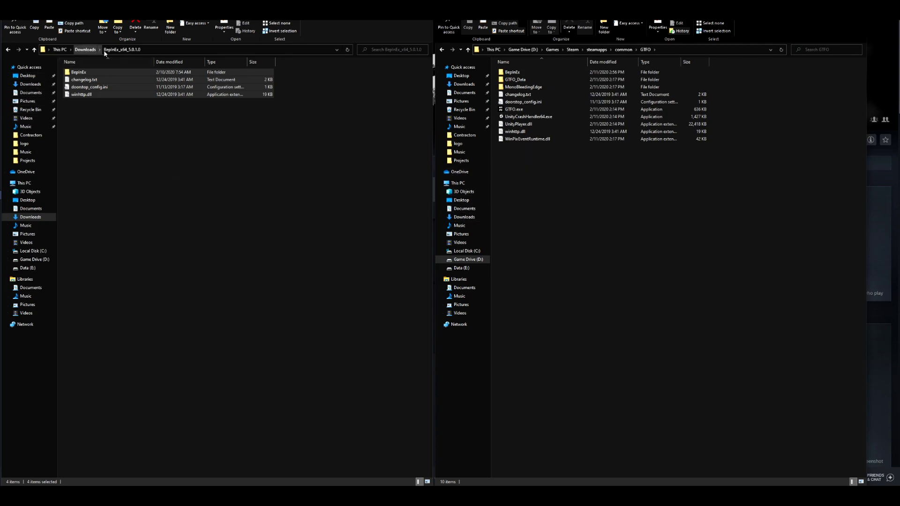
click(645, 50)
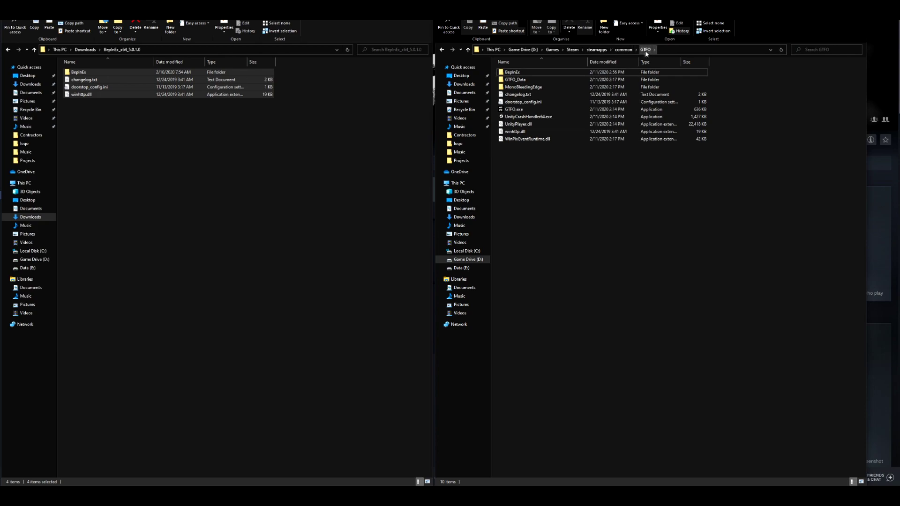
click(86, 49)
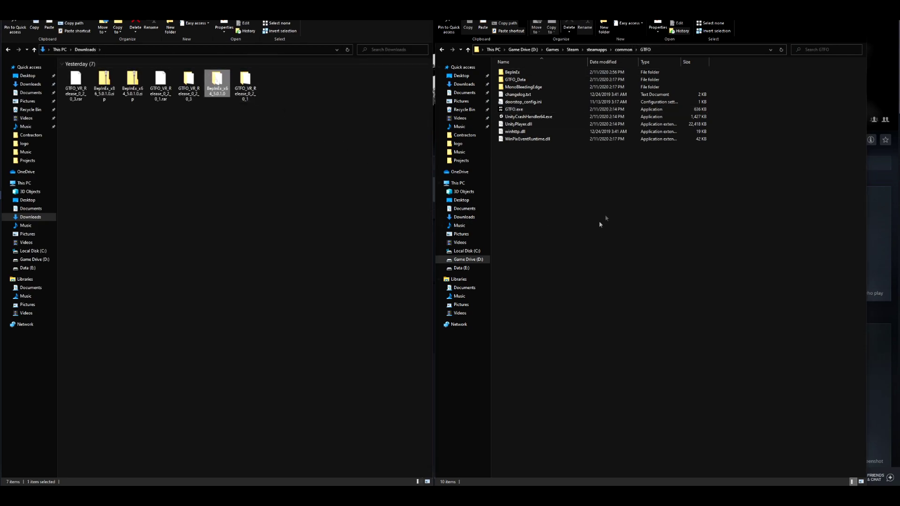
click(607, 195)
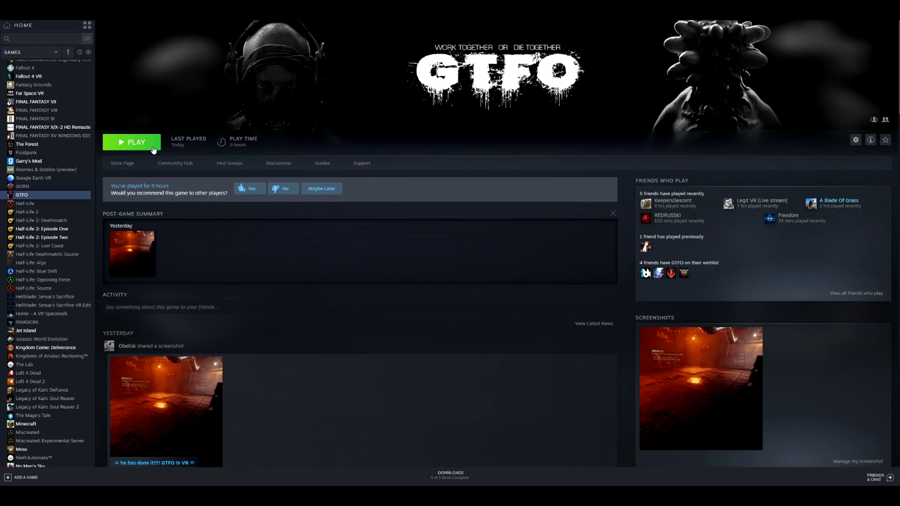
Launch GTFO once from Steam and quit it from the rundown connection screen.
click(151, 149)
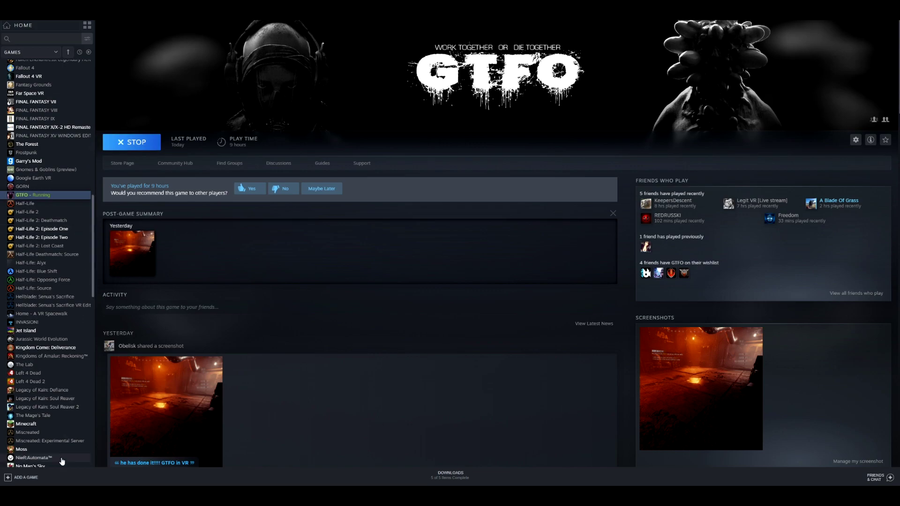
click(32, 477)
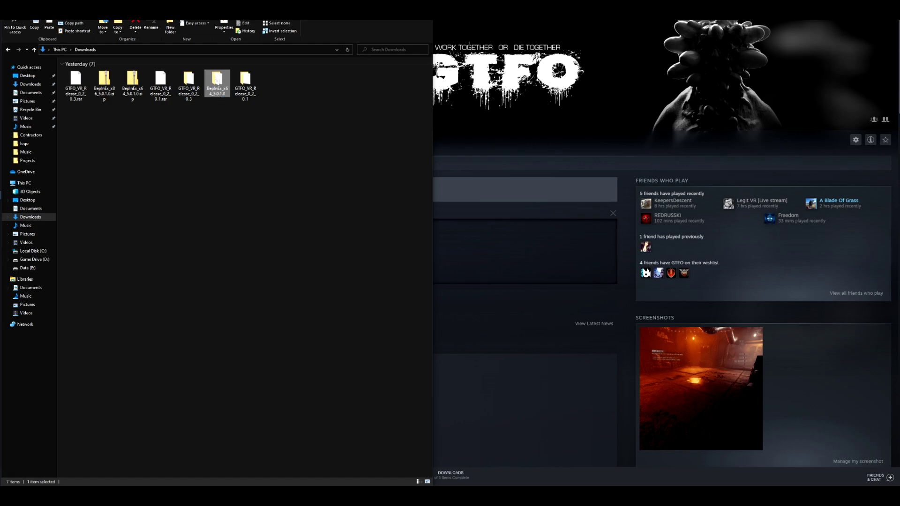
key(alt+Tab)
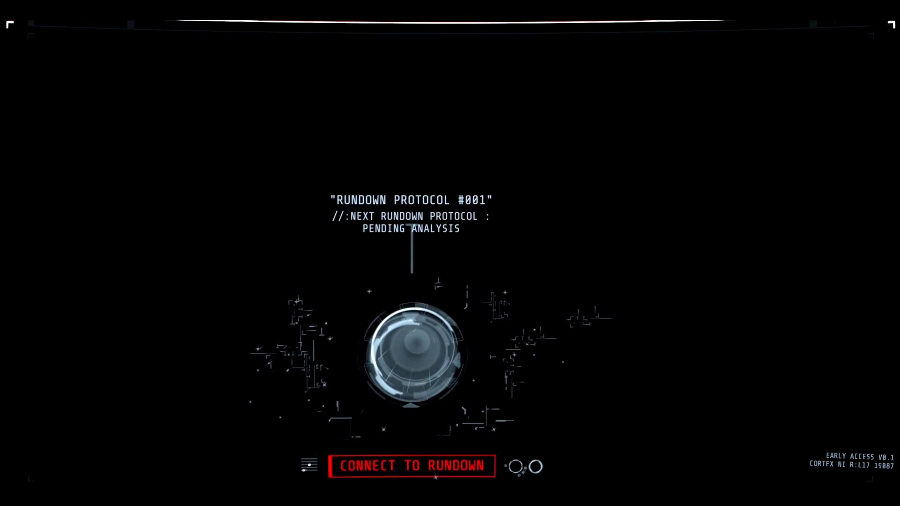
key(Escape)
click(839, 76)
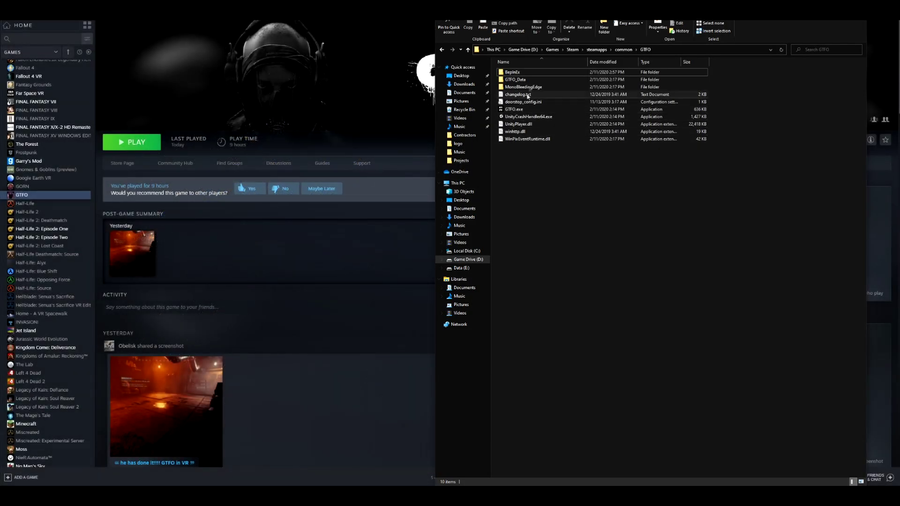
Examine the contents of the BepInEx folder inside the GTFO install folder, go back, and dismiss the window.
double_click(532, 75)
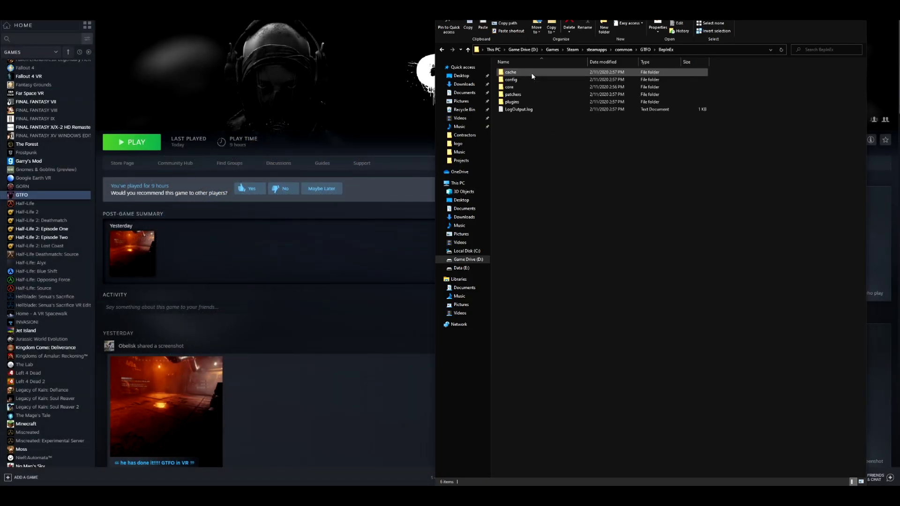
click(441, 49)
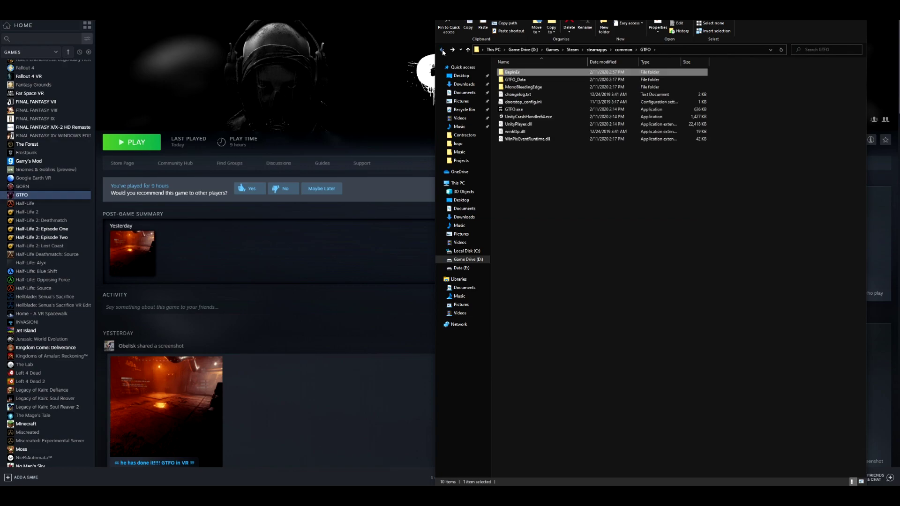
click(620, 238)
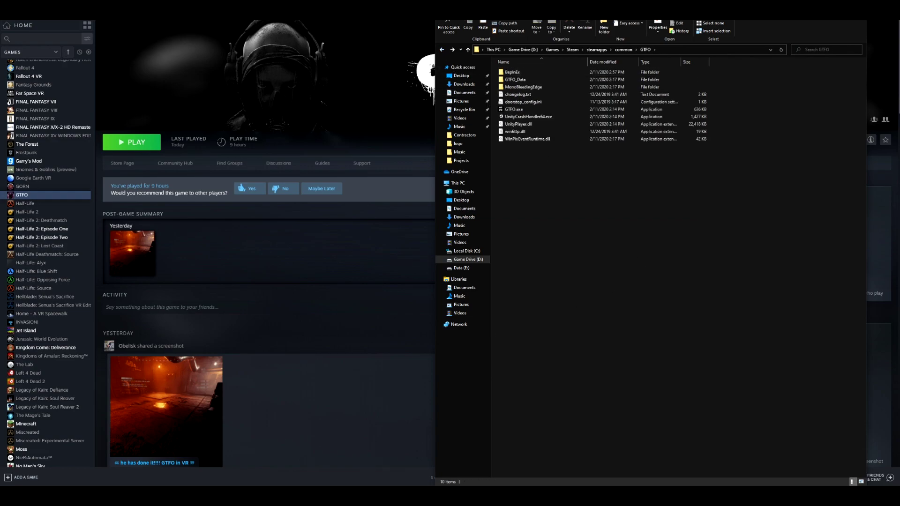
key(alt+F4)
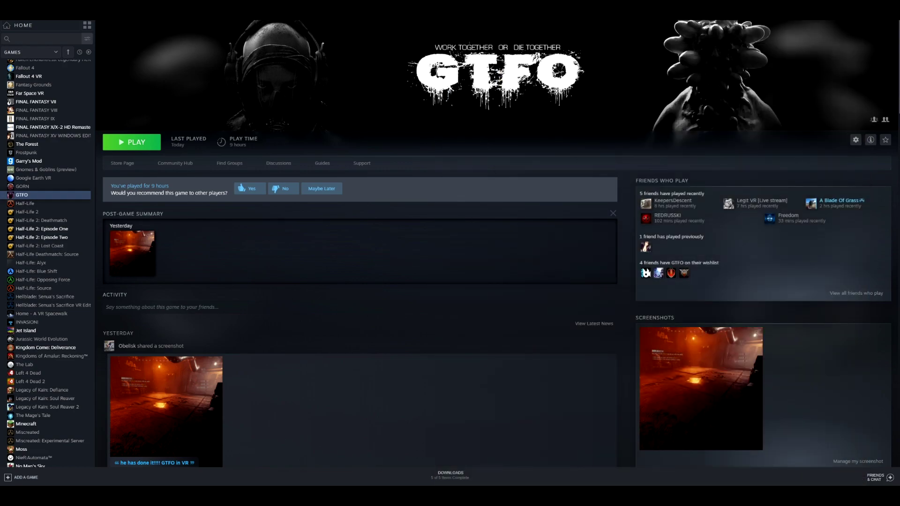
Bring up the Downloads and GTFO install folder windows, and open the GTFO_VR_Release_0_2_0_3 folder in Downloads.
click(32, 471)
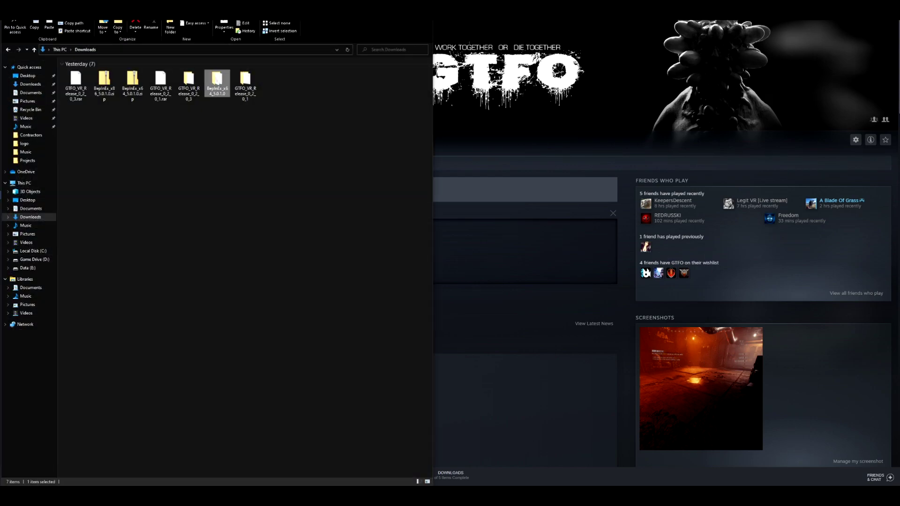
click(59, 462)
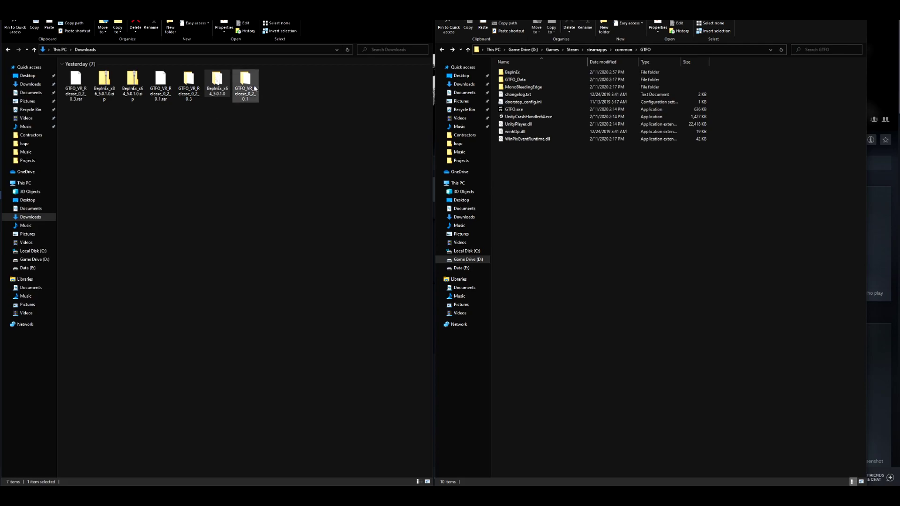
click(183, 94)
click(216, 88)
double_click(189, 86)
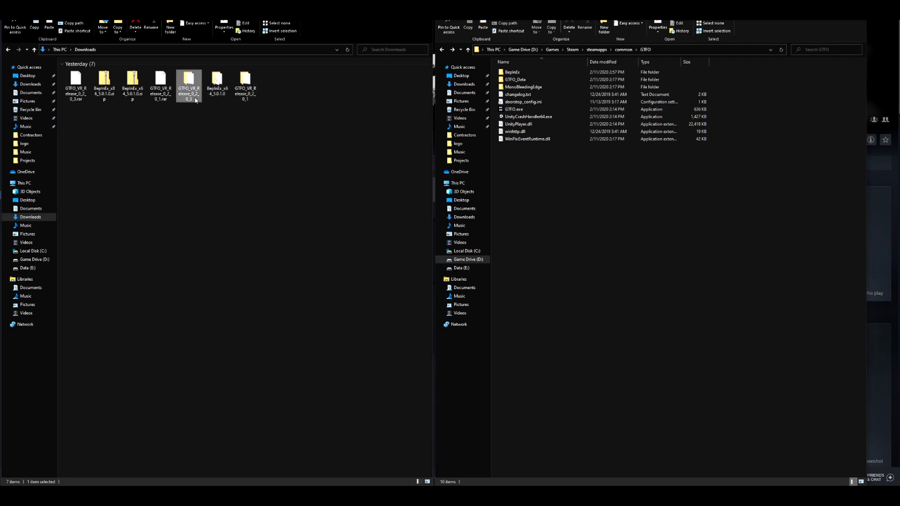
Copy BepInEx, GTFO_Data and README.txt from the GTFO_VR_Release_0_2_0_3 folder into the GTFO install folder.
drag(114, 111, 93, 70)
right_click(95, 71)
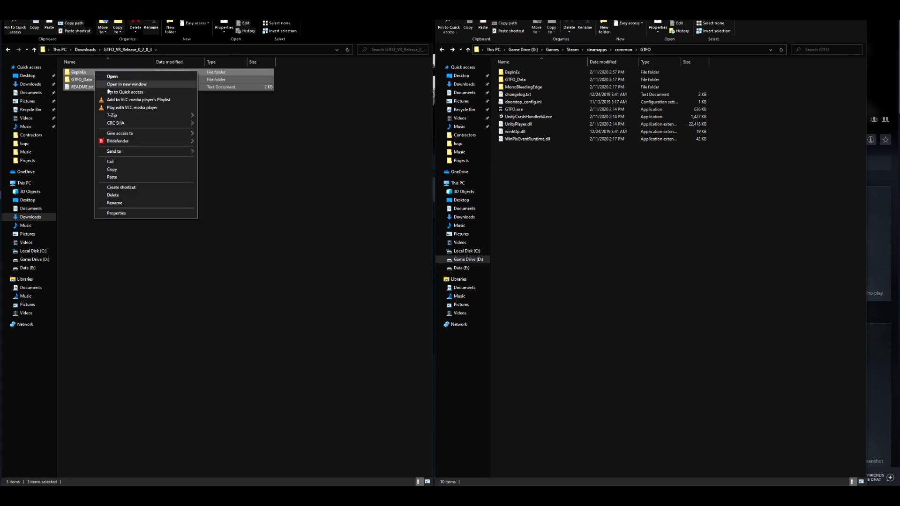
click(123, 170)
click(554, 214)
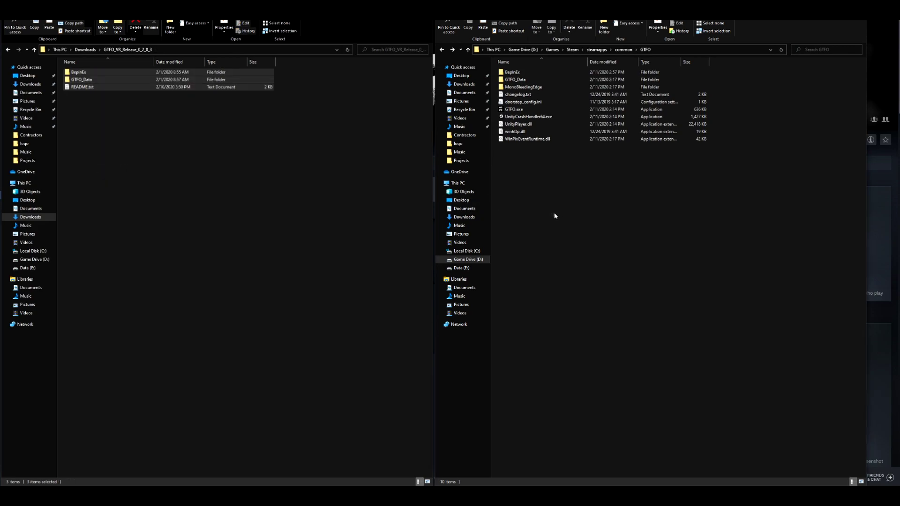
right_click(572, 213)
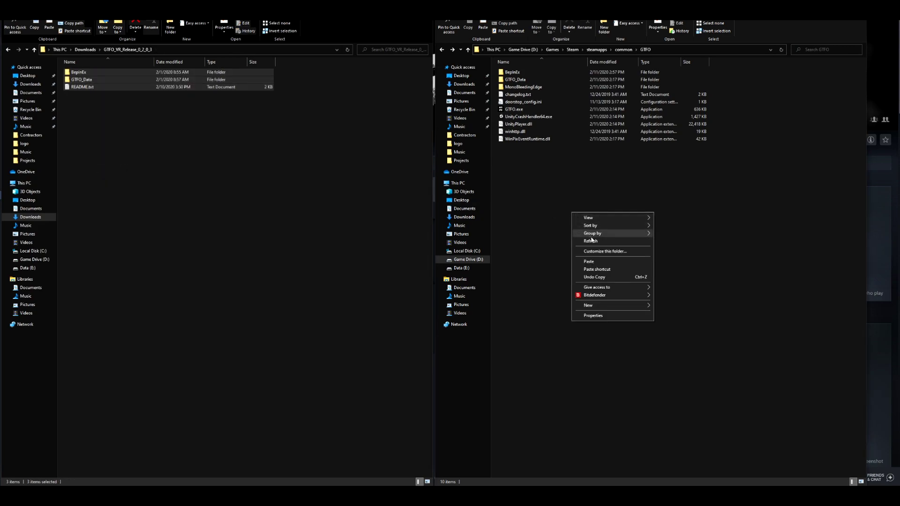
click(591, 262)
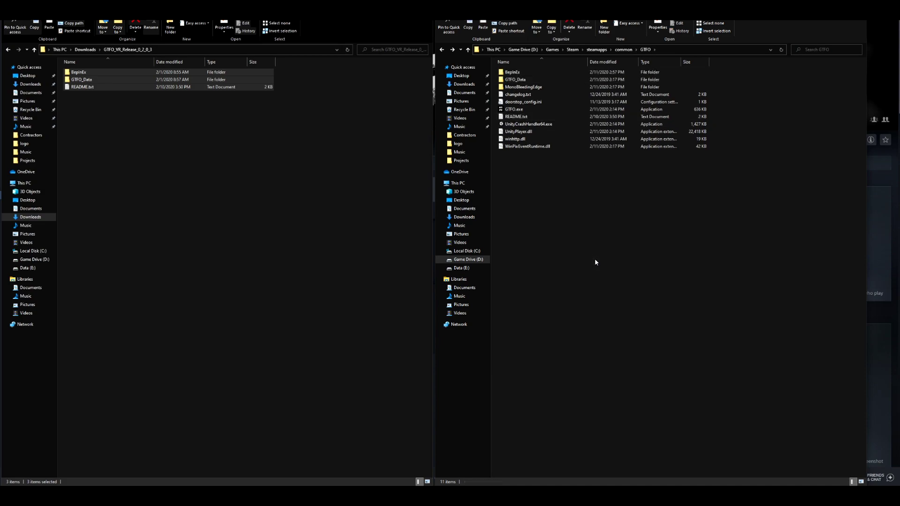
Return the source window to Downloads and close both folder windows.
click(253, 227)
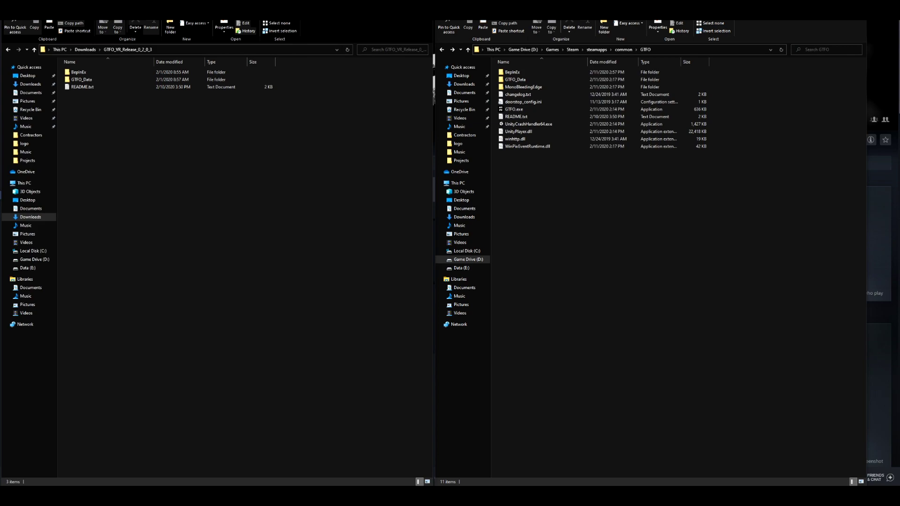
click(85, 50)
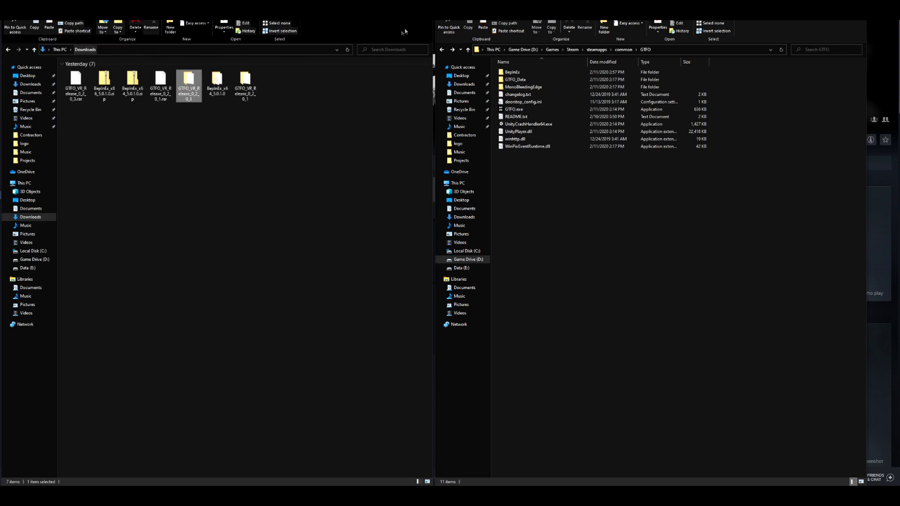
click(421, 20)
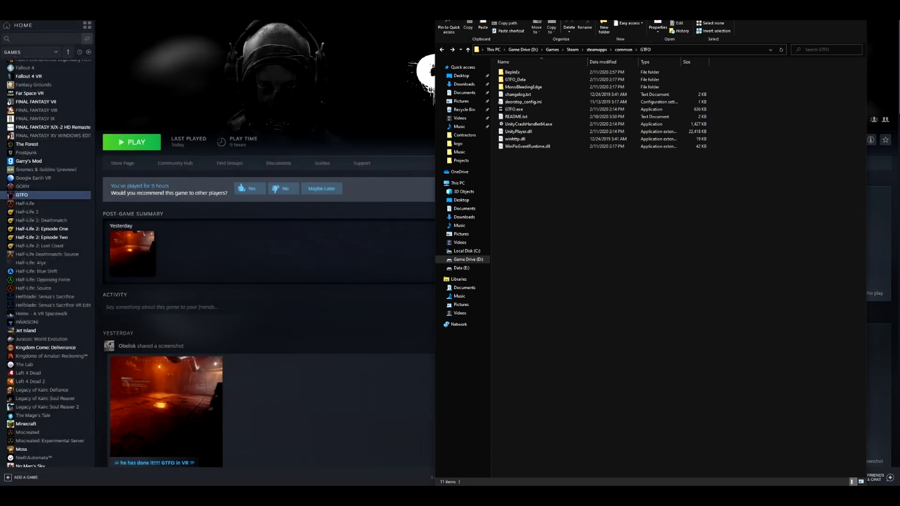
click(861, 20)
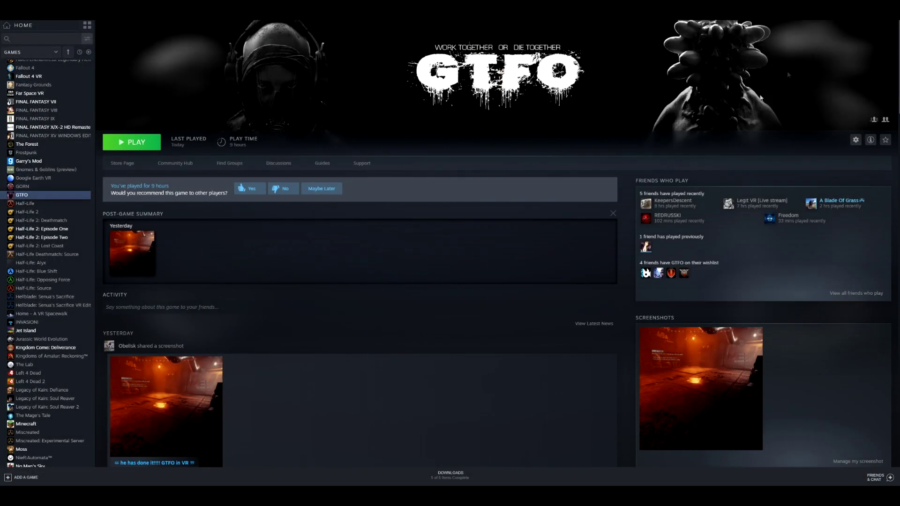
Launch GTFO from Steam and start the A1 expedition "The Admin" by hosting a lobby and initiating the cage drop.
click(146, 146)
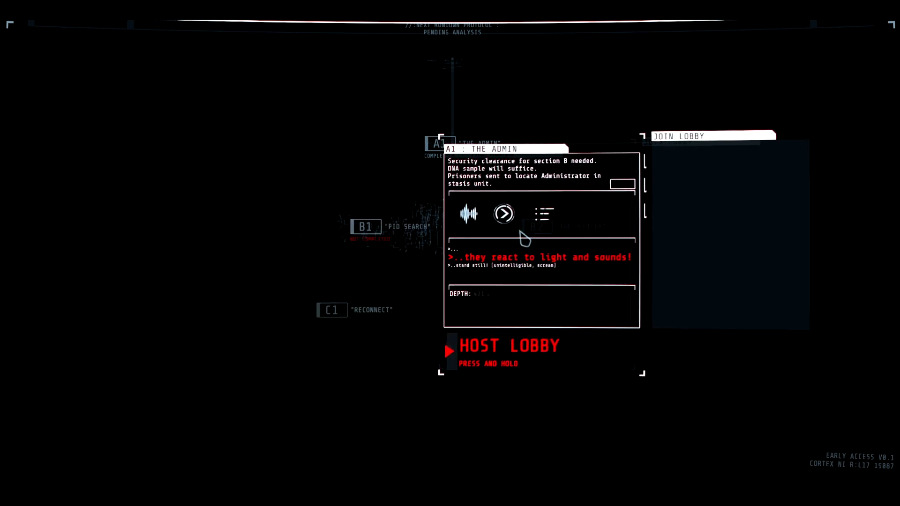
drag(522, 342, 522, 342)
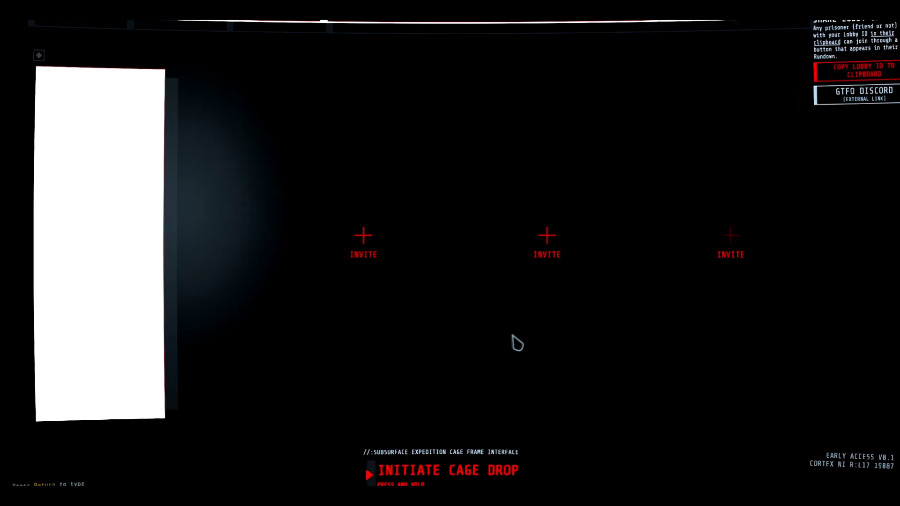
drag(456, 453, 460, 456)
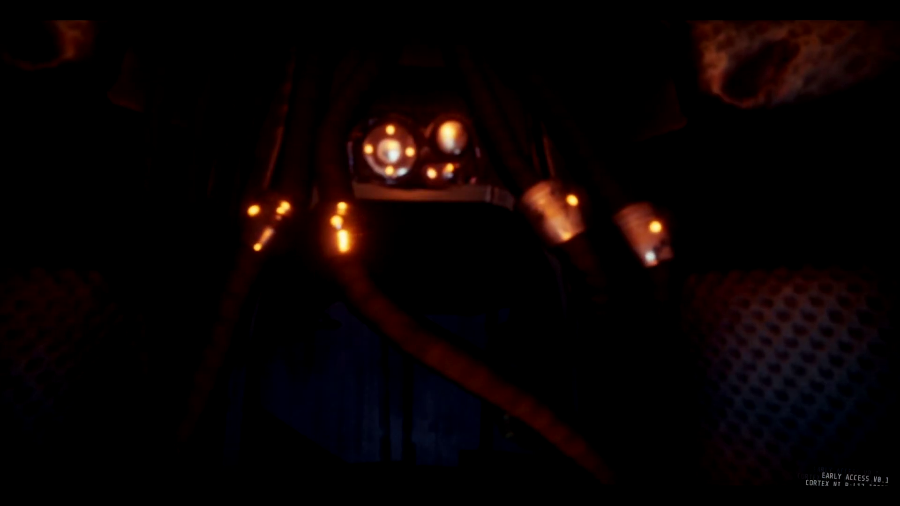